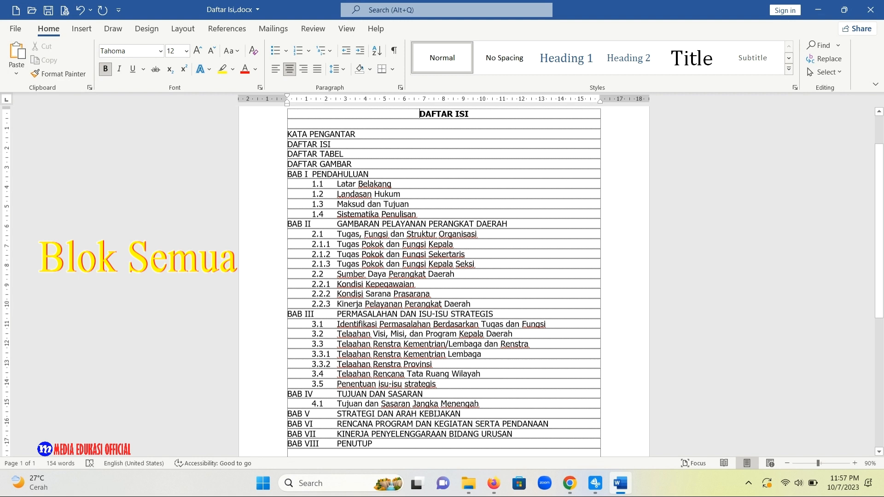
# Step: Select all entries from KATA PENGANTAR through BAB VIII PENUTUP and add a left tab stop at 15 cm
pyautogui.hotkey('shift', 'Down')
pyautogui.hotkey('shift', 'Down')
pyautogui.hotkey('shift', 'Down')
pyautogui.hotkey('shift', 'Down')
pyautogui.hotkey('shift', 'Down')
pyautogui.hotkey('shift', 'Down')
pyautogui.hotkey('shift', 'Down')
pyautogui.hotkey('shift', 'Down')
pyautogui.hotkey('shift', 'Down')
pyautogui.hotkey('shift', 'Down')
pyautogui.hotkey('shift', 'Down')
pyautogui.hotkey('shift', 'Down')
pyautogui.hotkey('shift', 'Down')
pyautogui.hotkey('shift', 'Down')
pyautogui.hotkey('shift', 'Down')
pyautogui.hotkey('shift', 'Down')
pyautogui.hotkey('shift', 'Down')
pyautogui.hotkey('shift', 'Down')
pyautogui.hotkey('shift', 'Down')
pyautogui.hotkey('shift', 'Down')
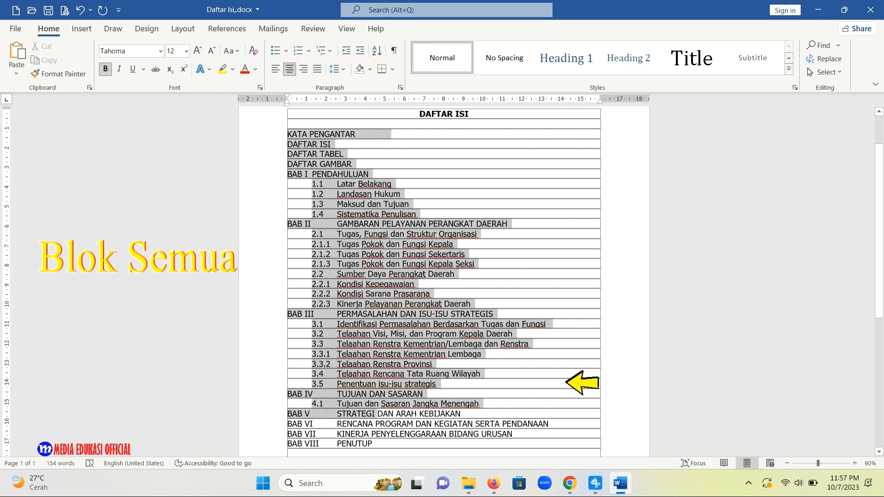
pyautogui.hotkey('shift', 'Down')
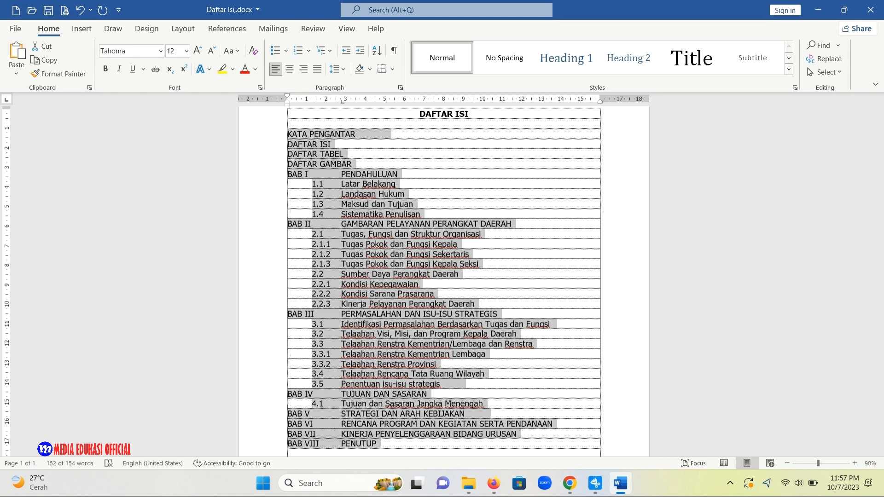
pyautogui.click(583, 102)
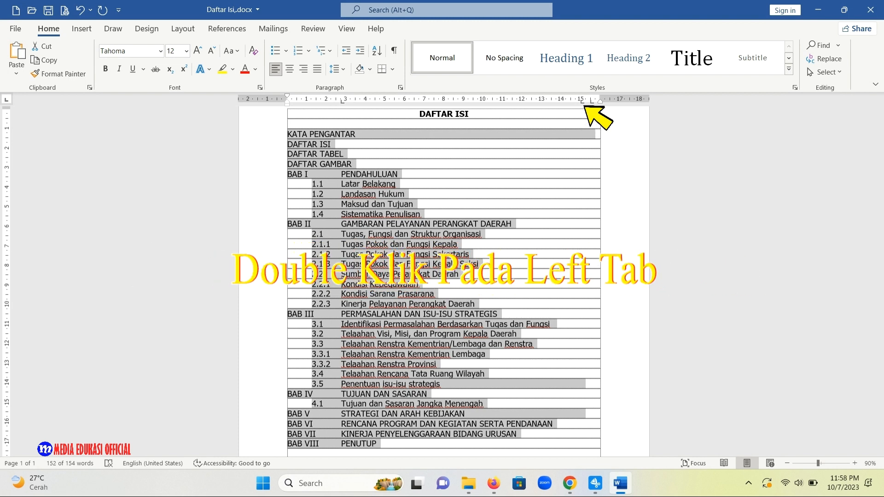
# Step: Give the left-aligned 15 cm tab stop of the selected entries the dashed leader style 3
pyautogui.doubleClick(583, 100)
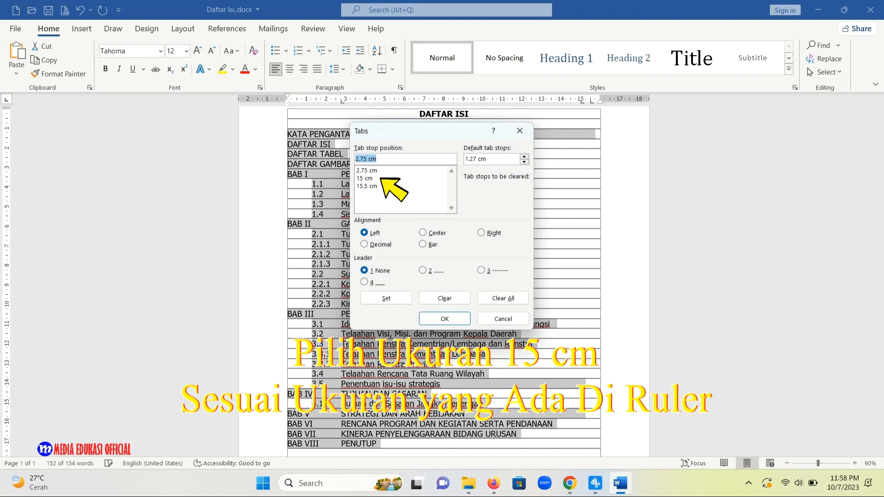
pyautogui.click(382, 179)
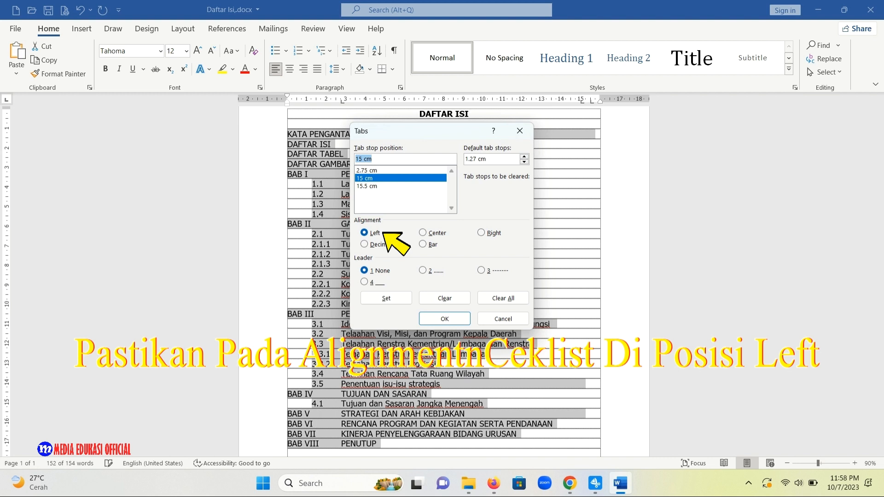
pyautogui.click(495, 270)
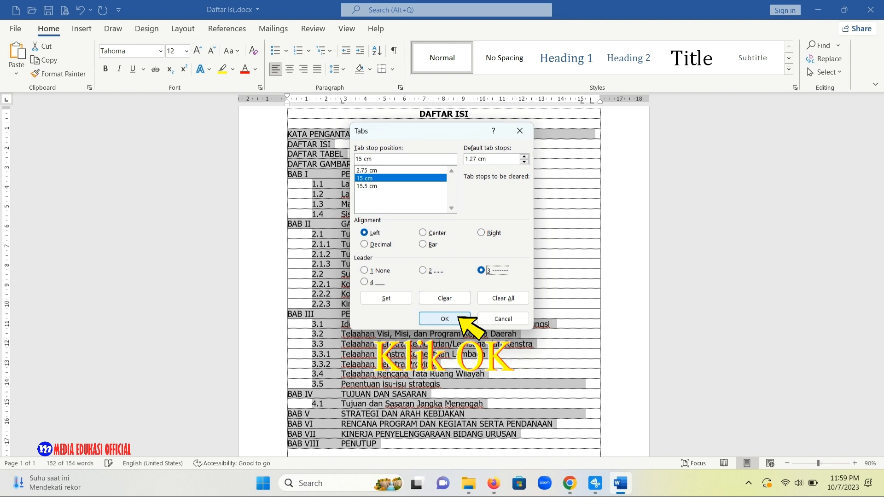
pyautogui.click(459, 317)
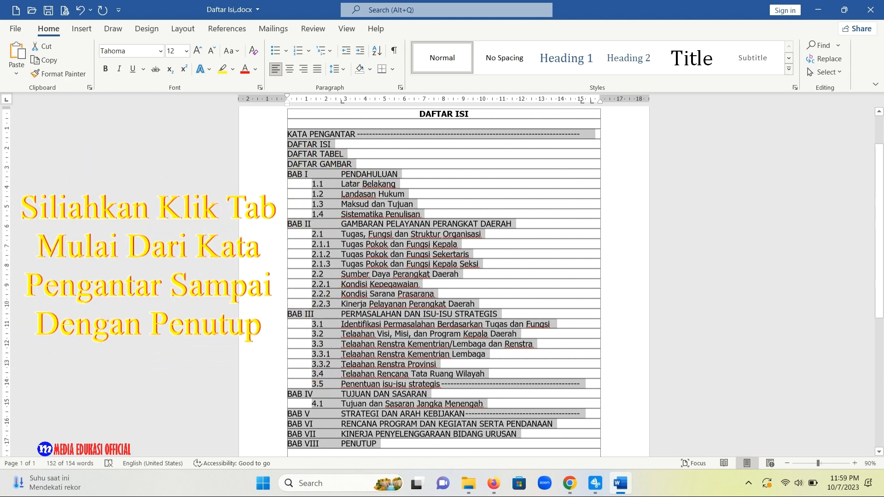
# Step: Insert dashed tab leaders after the DAFTAR ISI, DAFTAR TABEL and DAFTAR GAMBAR entries
pyautogui.click(331, 144)
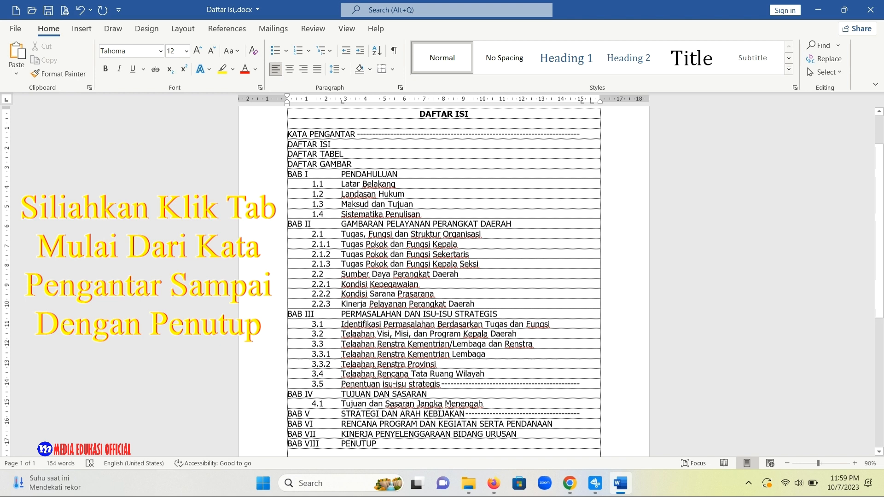
pyautogui.press('Tab')
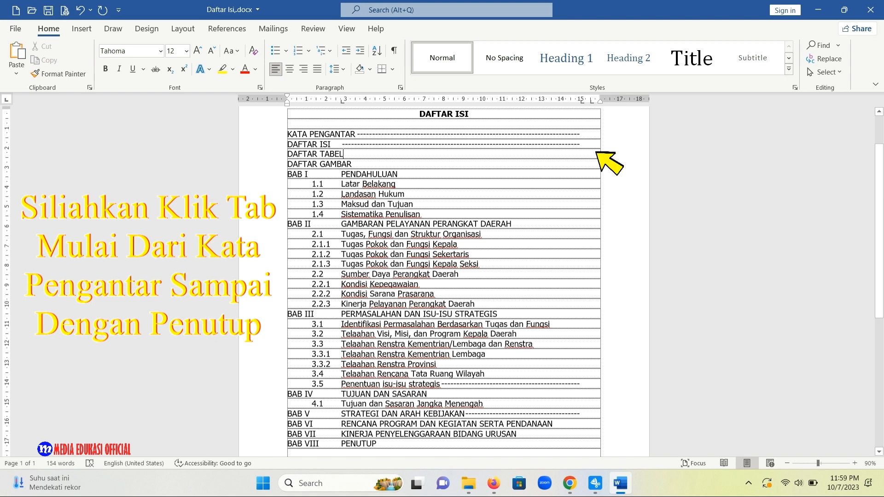
pyautogui.press('Tab')
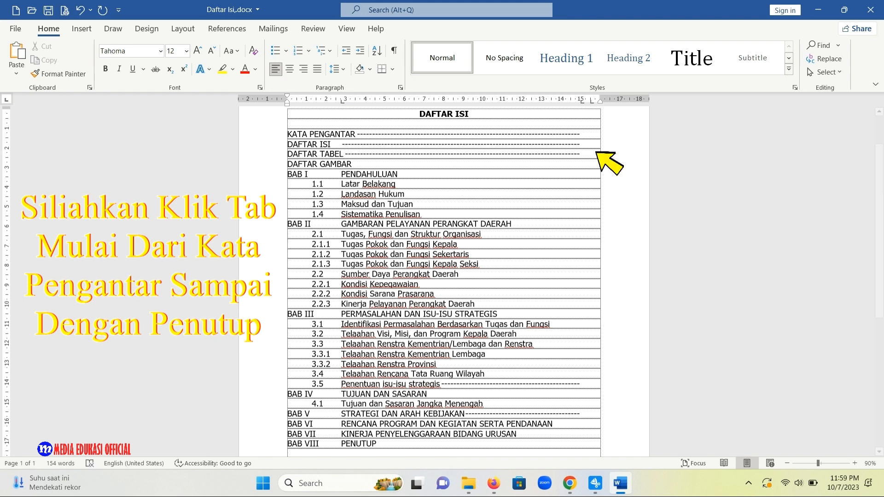
pyautogui.press('Tab')
# Step: Insert dashed tab leaders after BAB I PENDAHULUAN and its subsections 1.1 to 1.4
pyautogui.click(398, 174)
pyautogui.press('Tab')
pyautogui.click(397, 184)
pyautogui.press('Tab')
pyautogui.click(405, 194)
pyautogui.press('Tab')
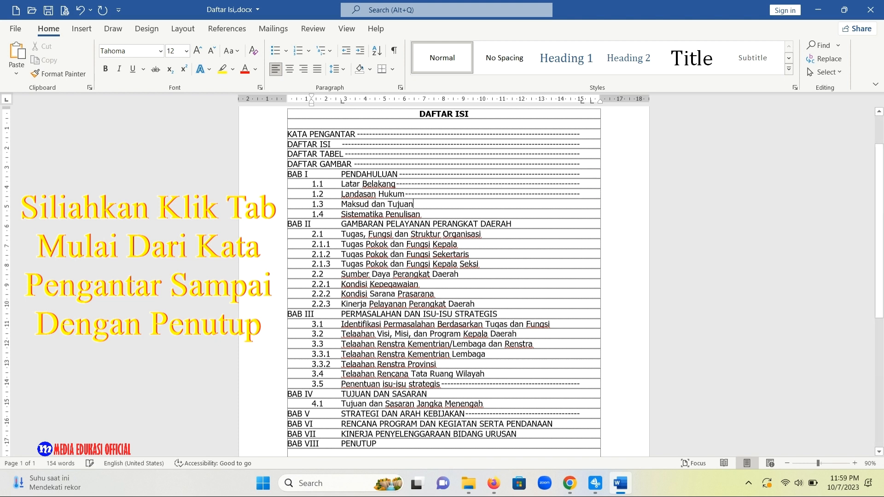
pyautogui.click(413, 204)
pyautogui.press('Tab')
pyautogui.click(596, 213)
pyautogui.press('Tab')
# Step: Insert dashed tab leaders after the BAB II heading and all its subsections from 2.1 to 2.2.3
pyautogui.click(598, 223)
pyautogui.press('Tab')
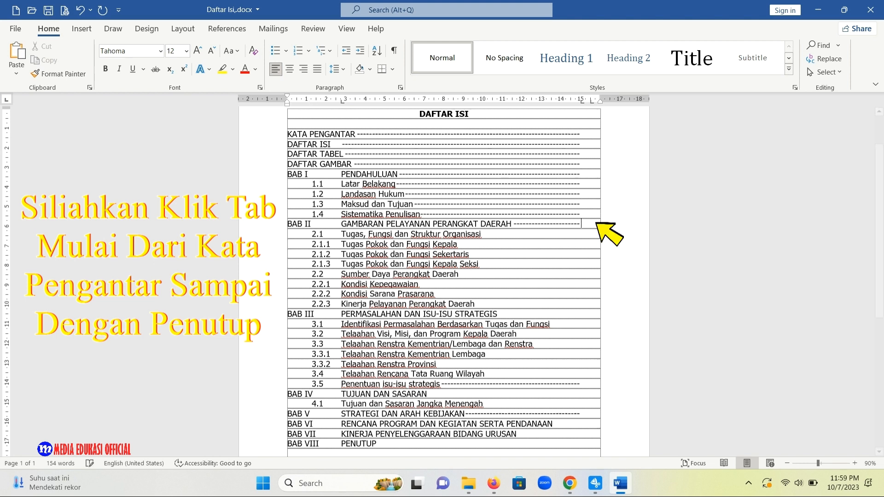
pyautogui.click(597, 233)
pyautogui.press('Tab')
pyautogui.click(598, 243)
pyautogui.press('Tab')
pyautogui.press('Down')
pyautogui.press('Tab')
pyautogui.press('Down')
pyautogui.press('Tab')
pyautogui.press('Down')
pyautogui.press('Tab')
pyautogui.press('Down')
pyautogui.press('Tab')
pyautogui.press('Down')
pyautogui.press('Tab')
pyautogui.press('Down')
pyautogui.press('Tab')
# Step: Insert dashed tab leaders after the BAB III heading and its subsections from 3.1 to 3.4
pyautogui.click(598, 313)
pyautogui.press('Tab')
pyautogui.click(597, 322)
pyautogui.press('Tab')
pyautogui.click(597, 333)
pyautogui.press('Tab')
pyautogui.click(598, 343)
pyautogui.press('Tab')
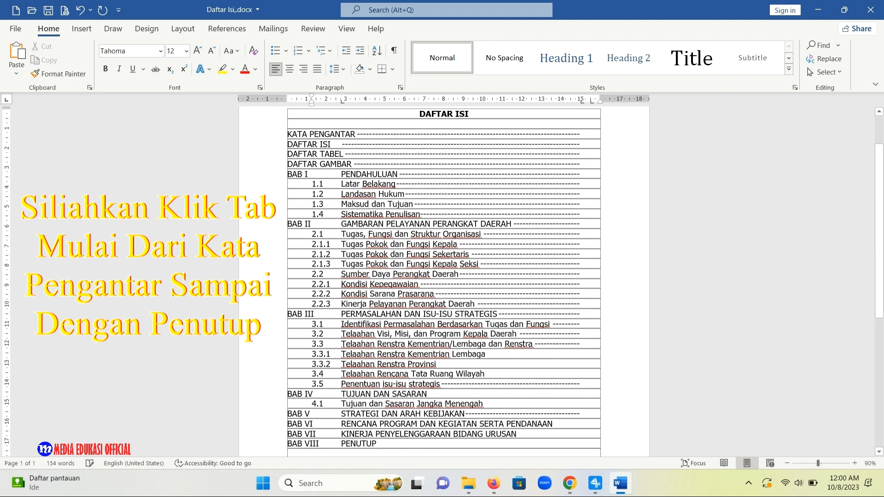
pyautogui.click(597, 353)
pyautogui.press('Tab')
pyautogui.click(597, 364)
pyautogui.press('Tab')
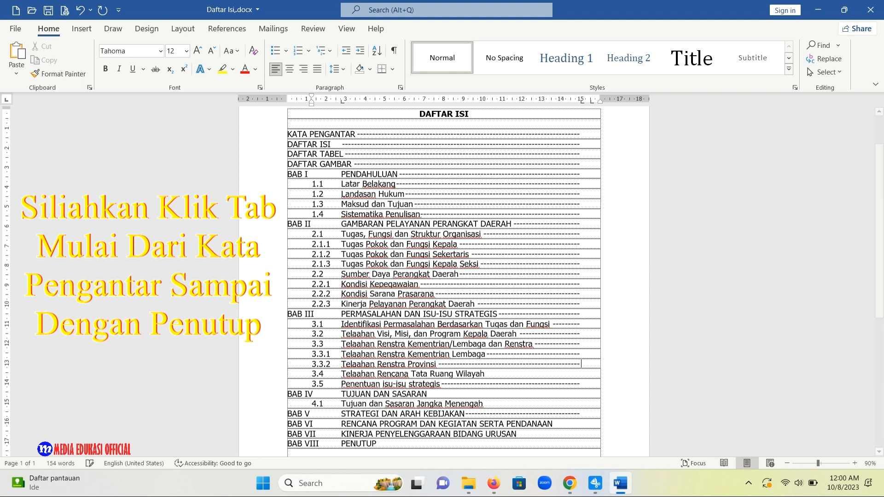
pyautogui.click(597, 373)
pyautogui.press('Tab')
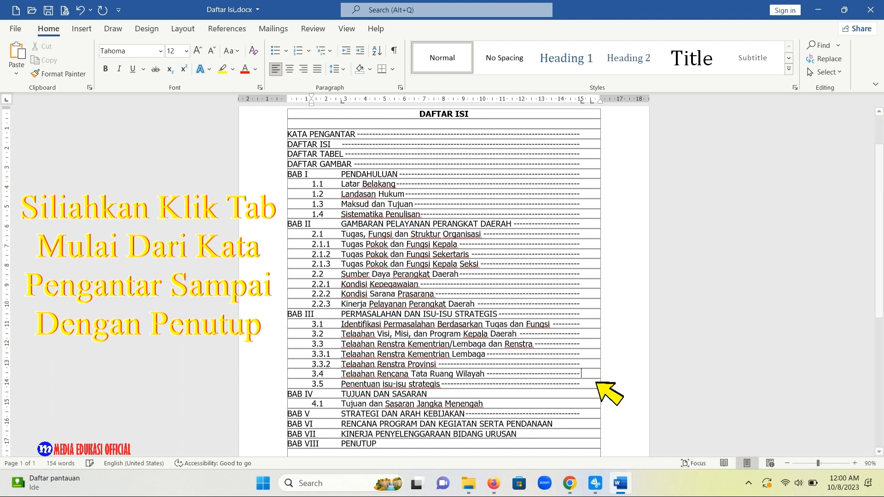
# Step: Insert dashed tab leaders after BAB IV, subsection 4.1, BAB VI, BAB VII and BAB VIII
pyautogui.click(598, 394)
pyautogui.press('Tab')
pyautogui.click(597, 402)
pyautogui.press('Tab')
pyautogui.click(597, 424)
pyautogui.press('Tab')
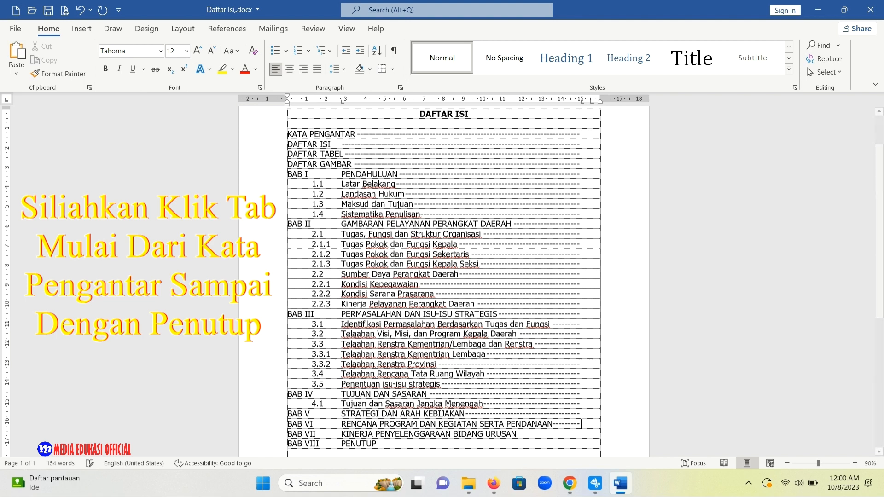
pyautogui.click(598, 434)
pyautogui.press('Tab')
pyautogui.click(597, 443)
pyautogui.press('Tab')
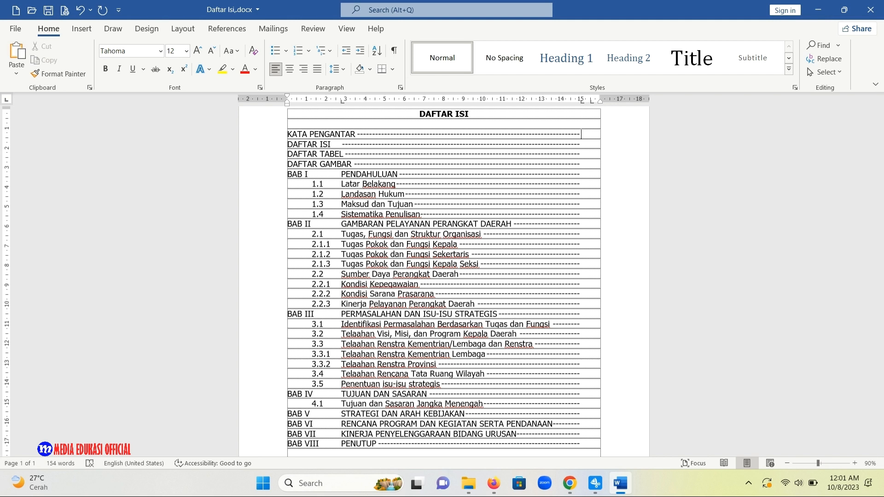
# Step: Enter page numbers i, ii, iii and iv after KATA PENGANTAR, DAFTAR ISI, DAFTAR TABEL and DAFTAR GAMBAR
pyautogui.write('i')
pyautogui.press('Down')
pyautogui.write('ii')
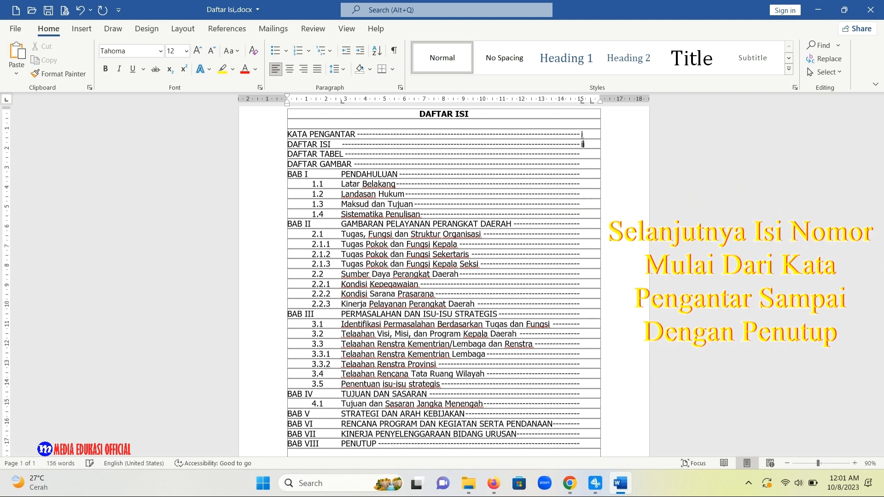
pyautogui.press('Down')
pyautogui.write('ii')
pyautogui.press('Down')
pyautogui.write('i')
pyautogui.press('Down')
pyautogui.write('iv')
# Step: Enter page number 1 for BAB I and 2, 5, 7 and 8 for subsections 1.1 to 1.4
pyautogui.write('1')
pyautogui.click(583, 182)
pyautogui.write('2')
pyautogui.click(583, 192)
pyautogui.write('5')
pyautogui.write('7')
pyautogui.click(582, 214)
pyautogui.write('8')
# Step: Enter page number 12 for BAB II, 14 for 2.1, and 15, 16 and 17 for 2.1.1 to 2.1.3
pyautogui.click(581, 223)
pyautogui.write('12')
pyautogui.click(581, 234)
pyautogui.write('141')
pyautogui.write('5')
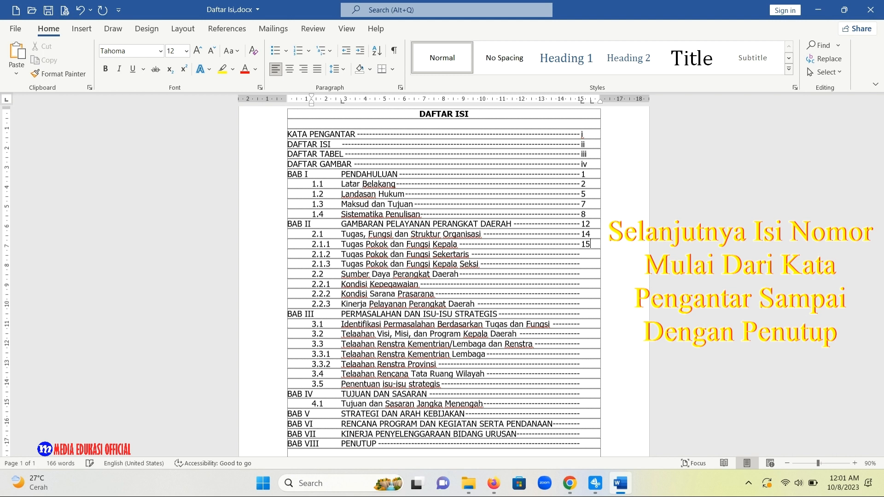
pyautogui.press('Down')
pyautogui.write('16')
pyautogui.press('Down')
pyautogui.write('1')
pyautogui.write('7')
# Step: Enter page number 18 for subsection 2.2 and 19, 20 and 21 for 2.2.1 to 2.2.3
pyautogui.write('1')
pyautogui.write('8')
pyautogui.write('19')
pyautogui.press('Down')
pyautogui.write('20')
pyautogui.press('Down')
pyautogui.write('21')
# Step: Enter page number 22 for BAB III and consecutive numbers 23 to 29 for its subsections 3.1 through 3.5
pyautogui.press('Down')
pyautogui.write('22')
pyautogui.press('Down')
pyautogui.write('23')
pyautogui.press('Down')
pyautogui.write('24')
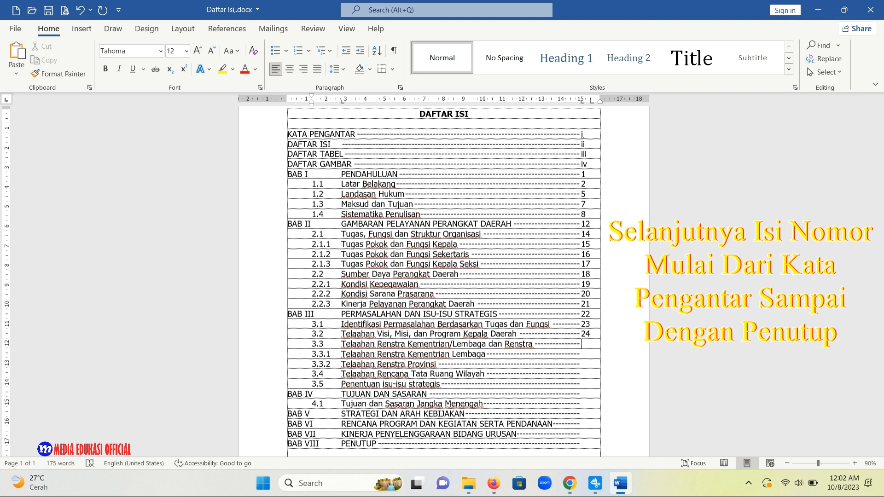
pyautogui.press('Down')
pyautogui.write('25')
pyautogui.press('Down')
pyautogui.write('26')
pyautogui.press('Down')
pyautogui.write('27')
pyautogui.press('Down')
pyautogui.write('28')
pyautogui.write('29')
# Step: Enter page numbers 30 for BAB IV, 32 for 4.1, and 33, 34, 35 and 36 for BAB V to BAB VIII
pyautogui.press('Down')
pyautogui.write('30')
pyautogui.press('Down')
pyautogui.write('32')
pyautogui.press('Down')
pyautogui.write('33')
pyautogui.press('Down')
pyautogui.write('34')
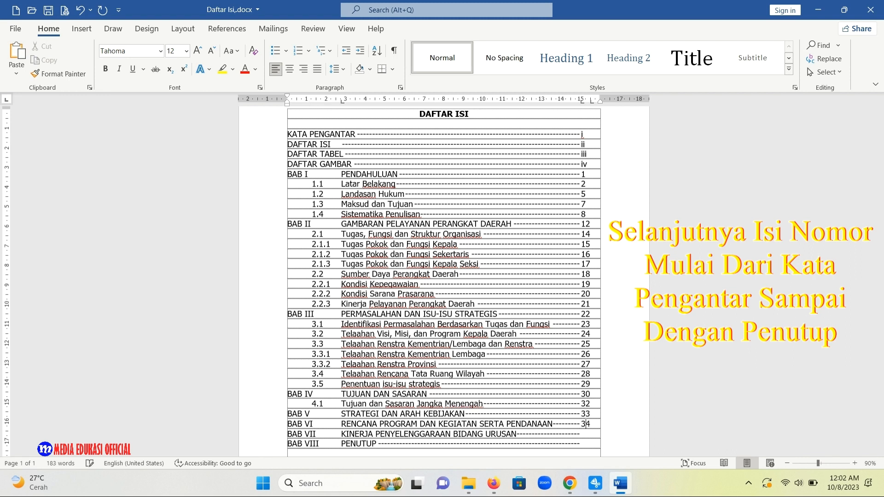
pyautogui.press('Down')
pyautogui.write('35')
pyautogui.press('Down')
pyautogui.write('36')
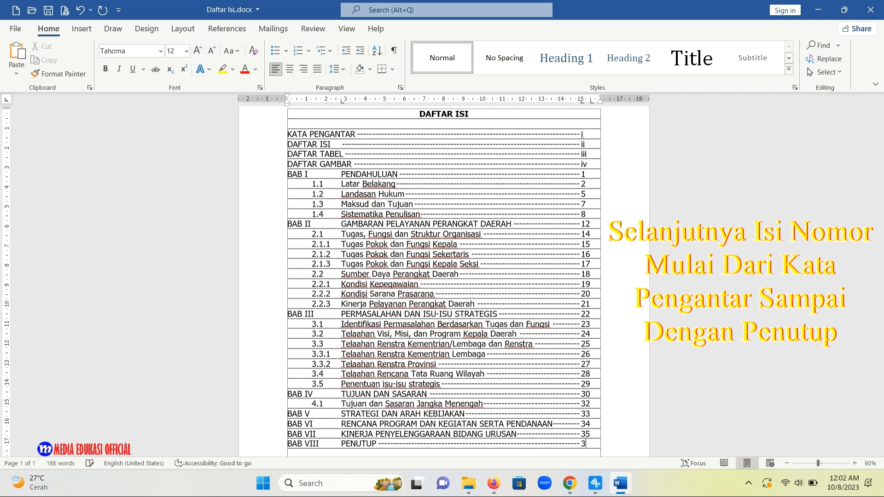